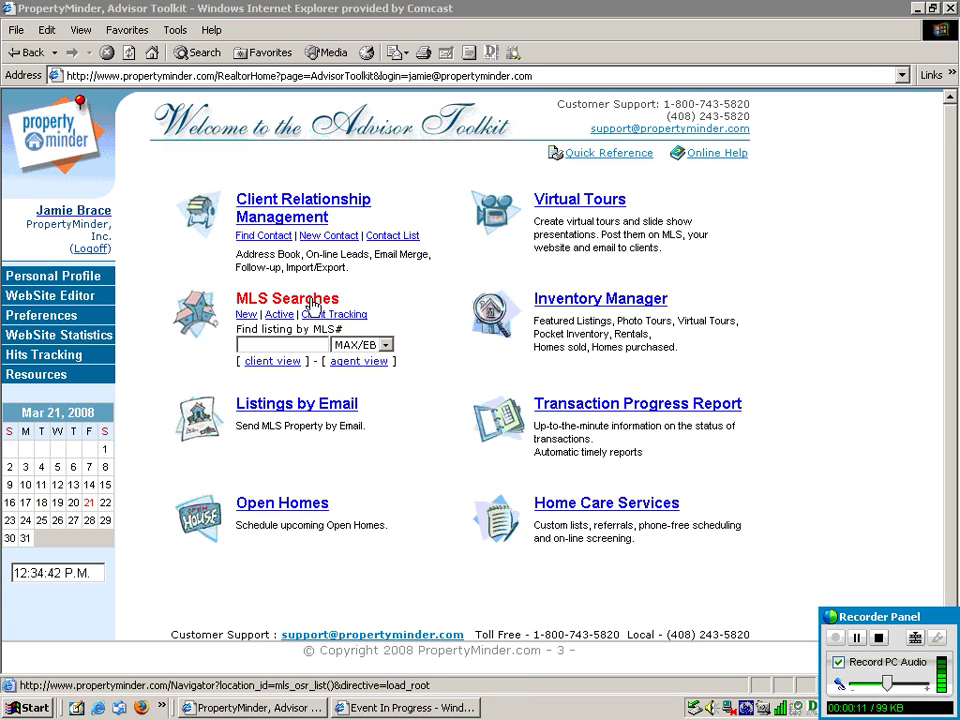
Start a new MLS search in the MetroList MLS for Residential properties.
click(283, 299)
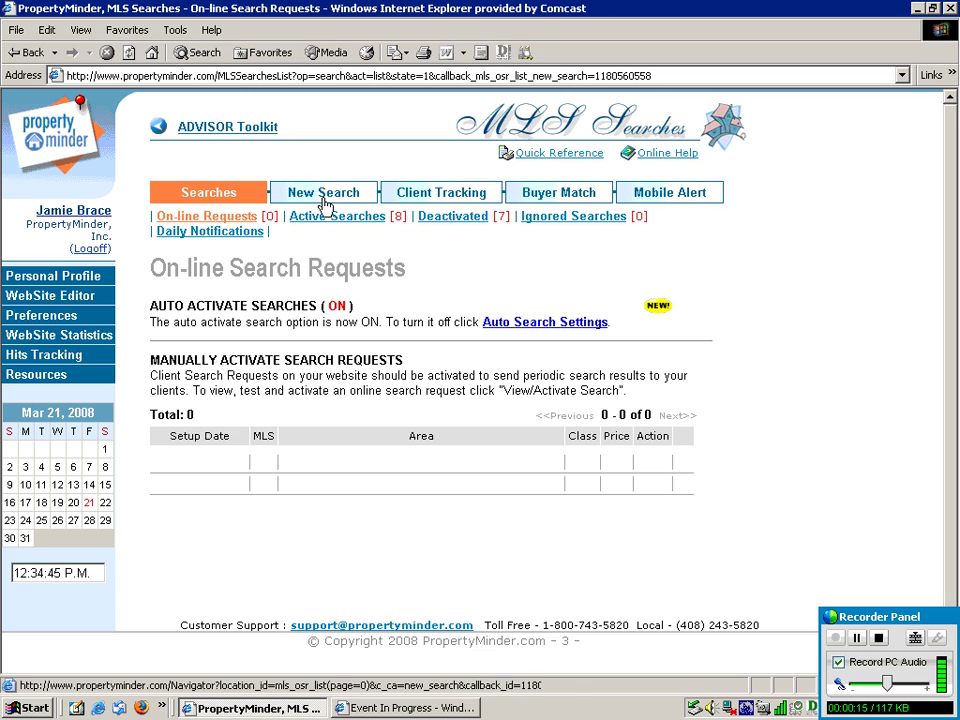
click(323, 200)
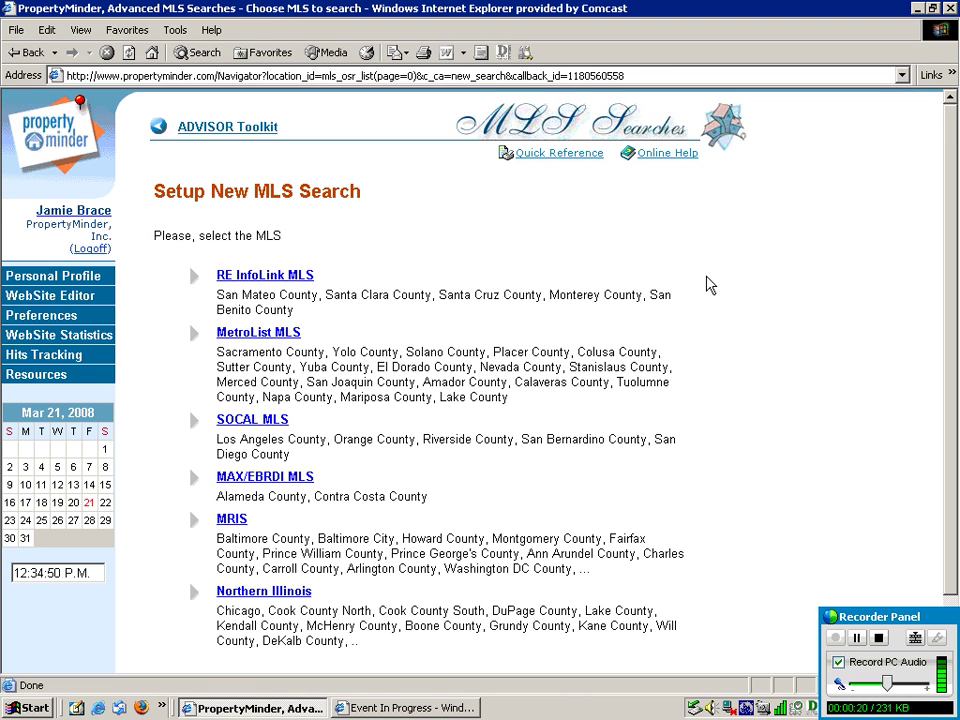
click(256, 275)
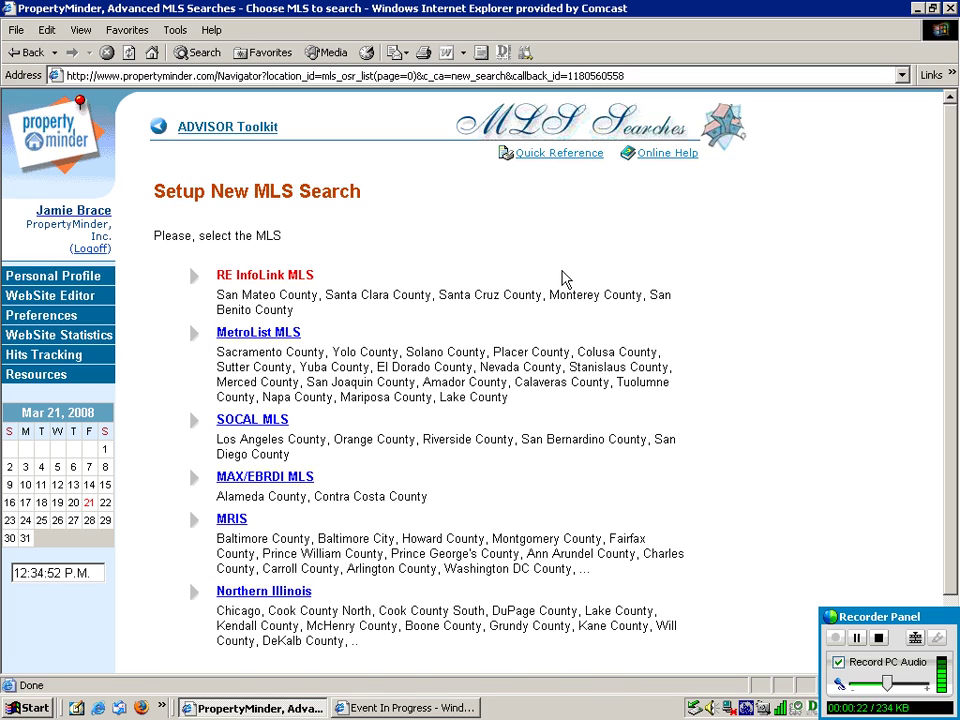
click(262, 332)
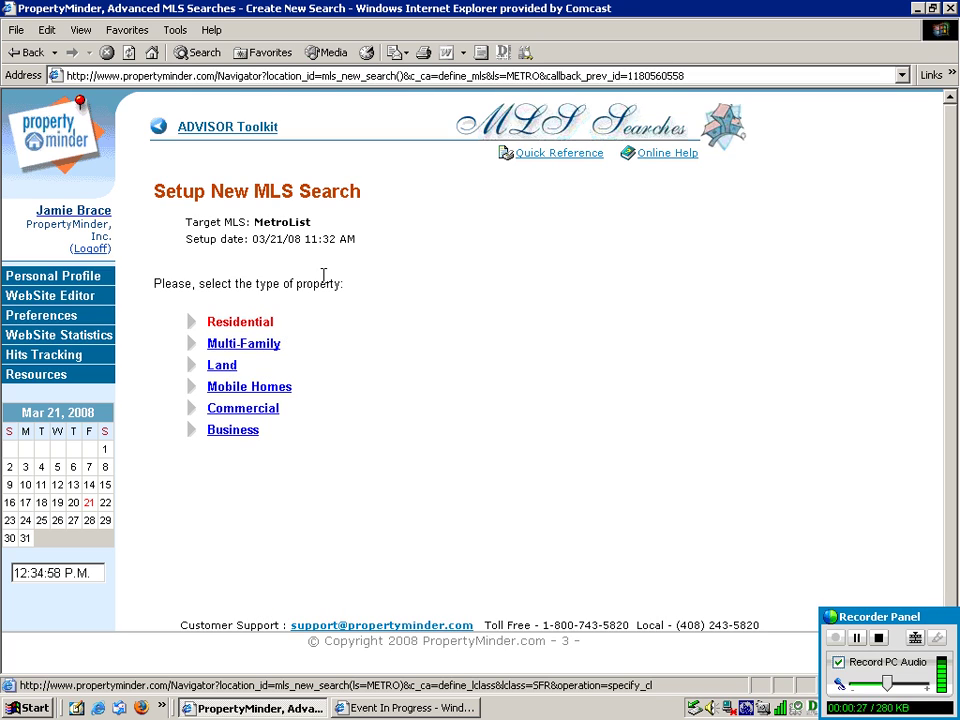
click(246, 322)
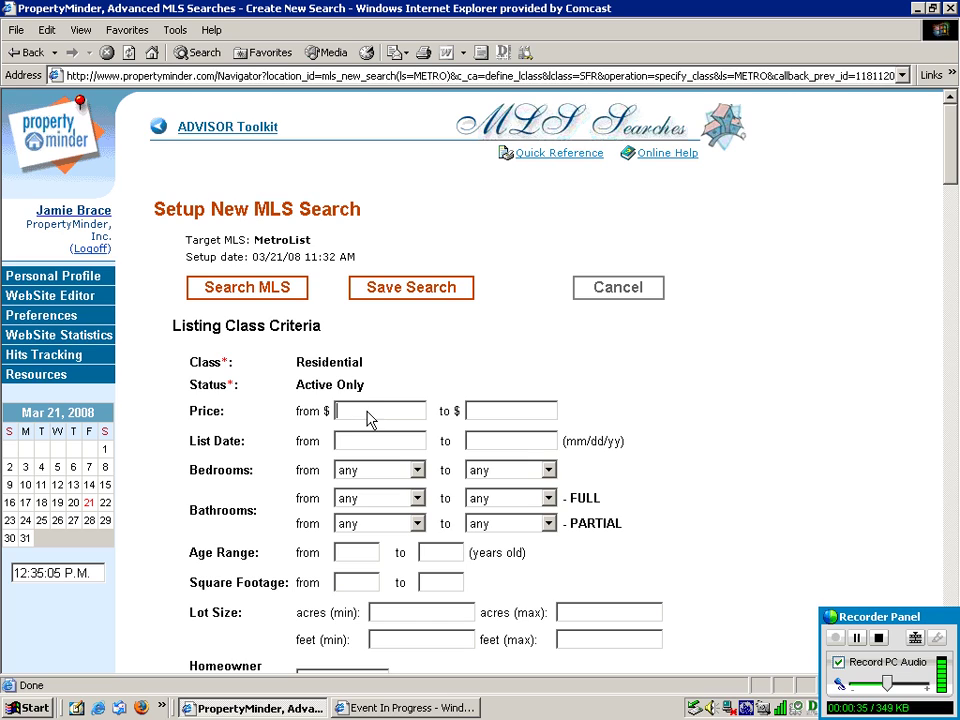
Set the search's price range from 400,000 to 425,000 dollars.
click(367, 410)
text(400,0)
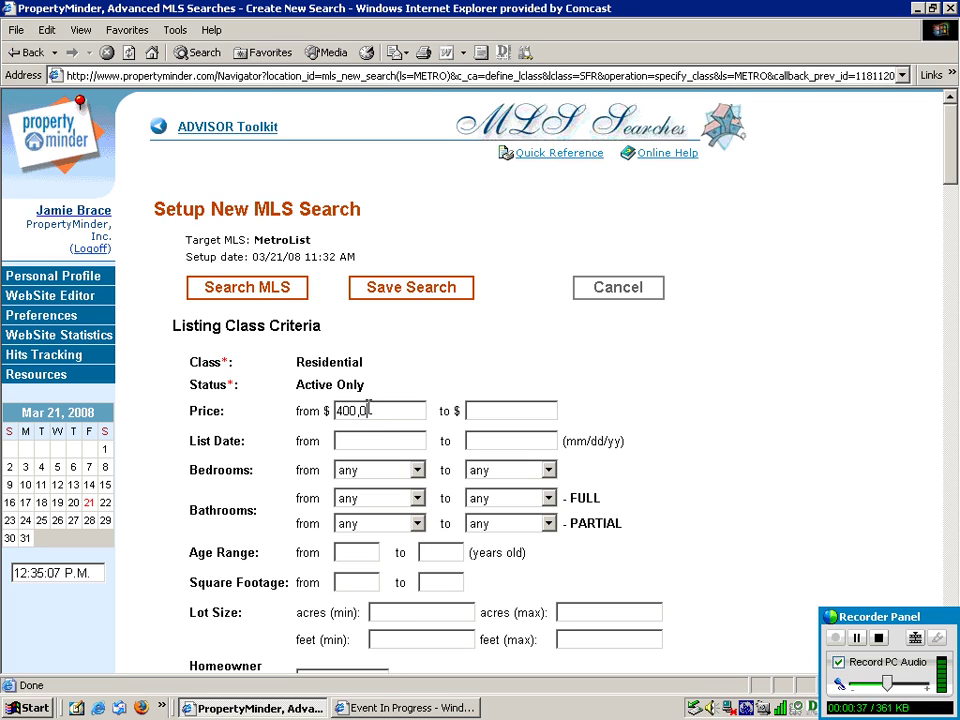
text(00)
text(425,000)
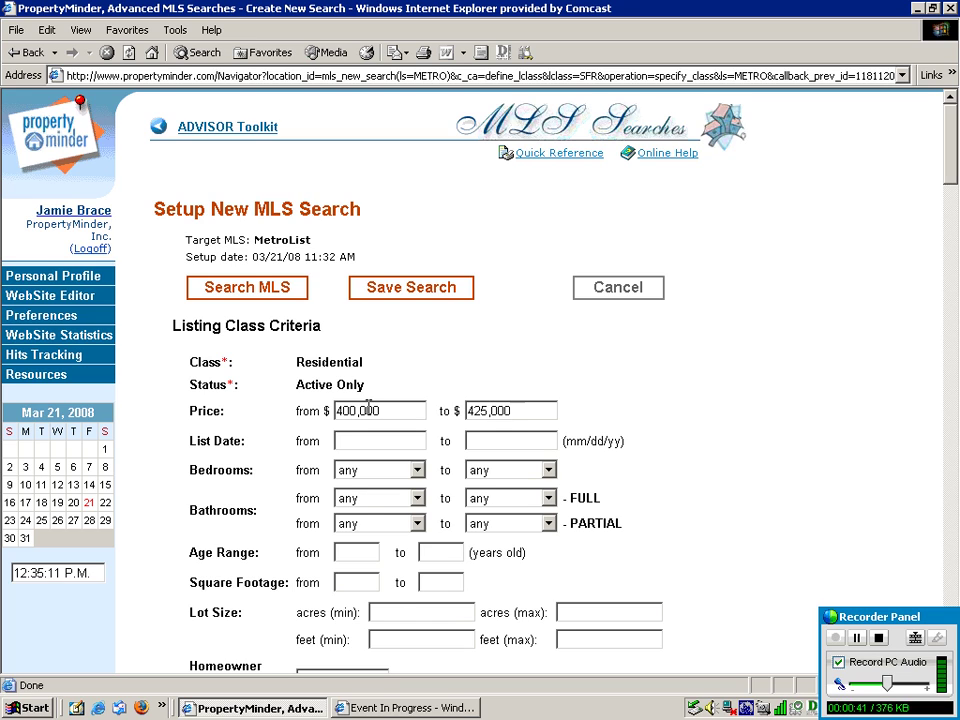
Set the search minimums to 4 bedrooms and 2 full bathrooms.
click(416, 469)
key(Down)
key(Down)
key(Down)
key(Down)
key(Down)
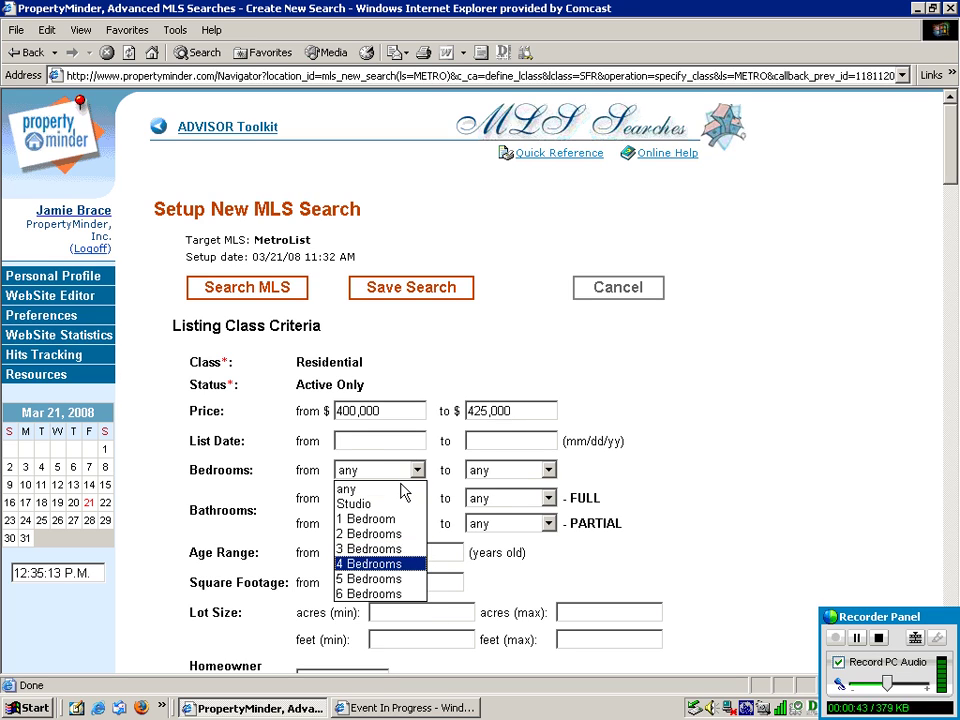
key(Return)
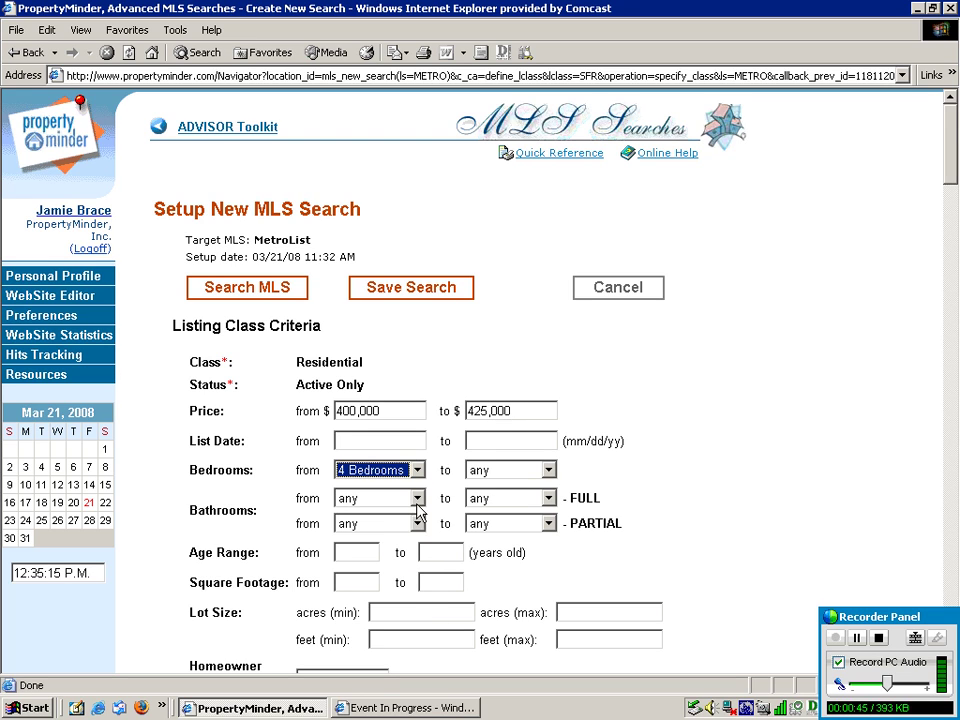
click(417, 498)
click(397, 547)
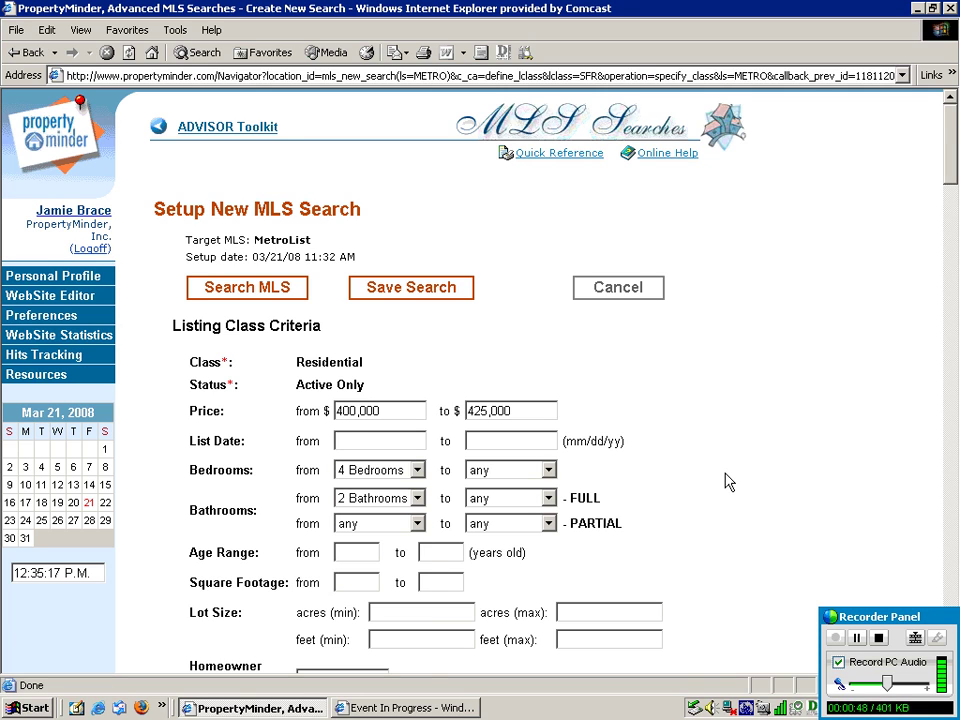
Limit the property age range to a maximum of 20 years.
scroll(729, 482, down, 2)
scroll(729, 482, down, 2)
click(448, 380)
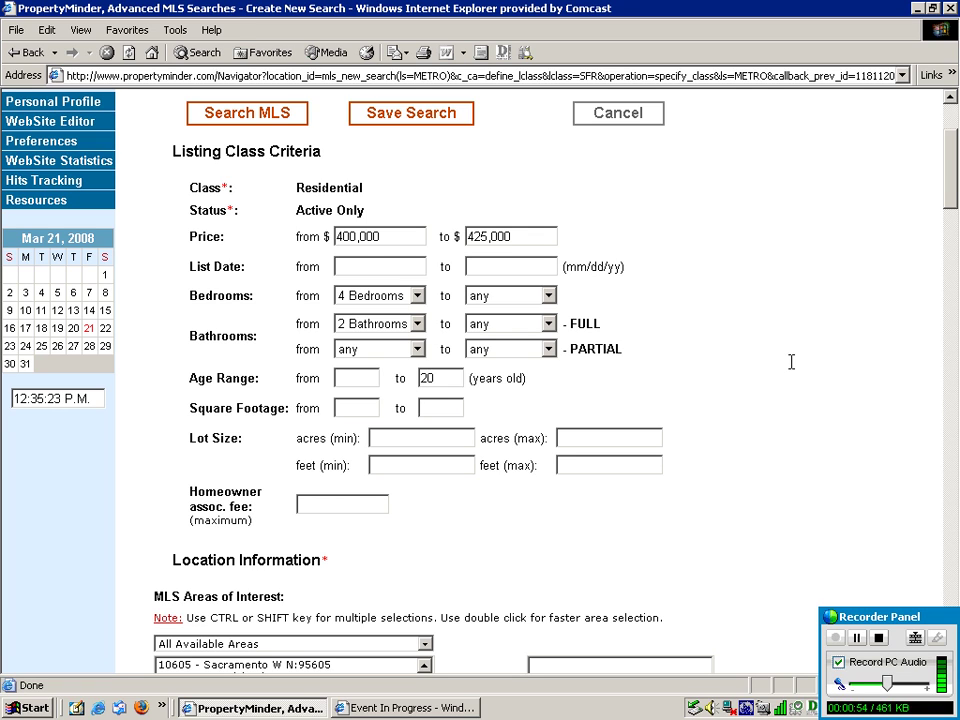
Add the area 10630 - Folsom & vicinity:95630 to the MLS areas of interest.
scroll(797, 371, down, 2)
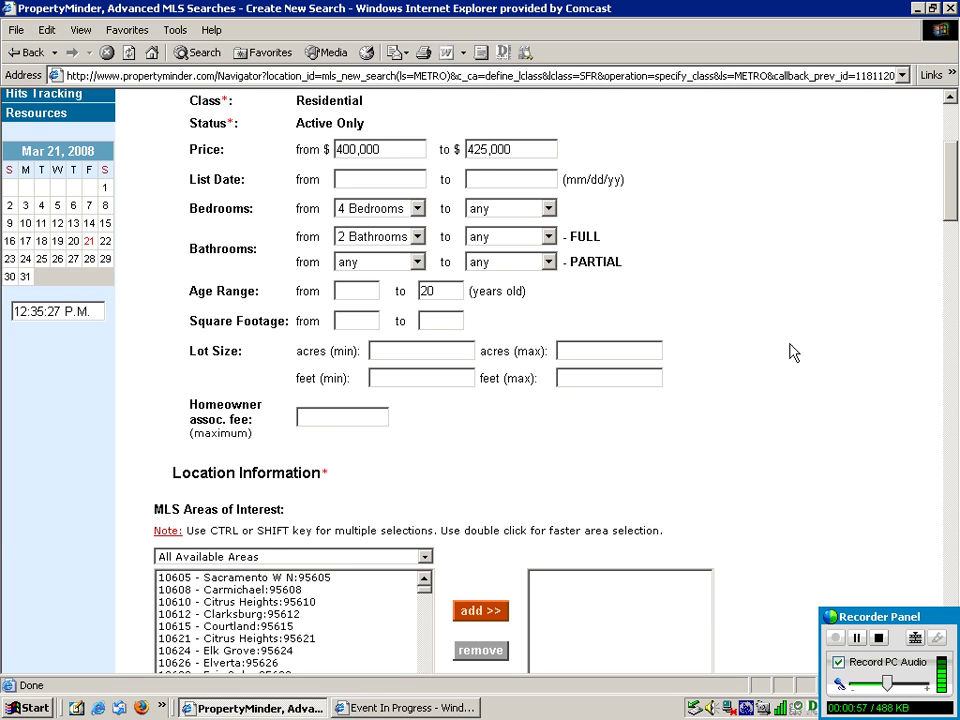
scroll(790, 351, down, 4)
scroll(795, 348, down, 2)
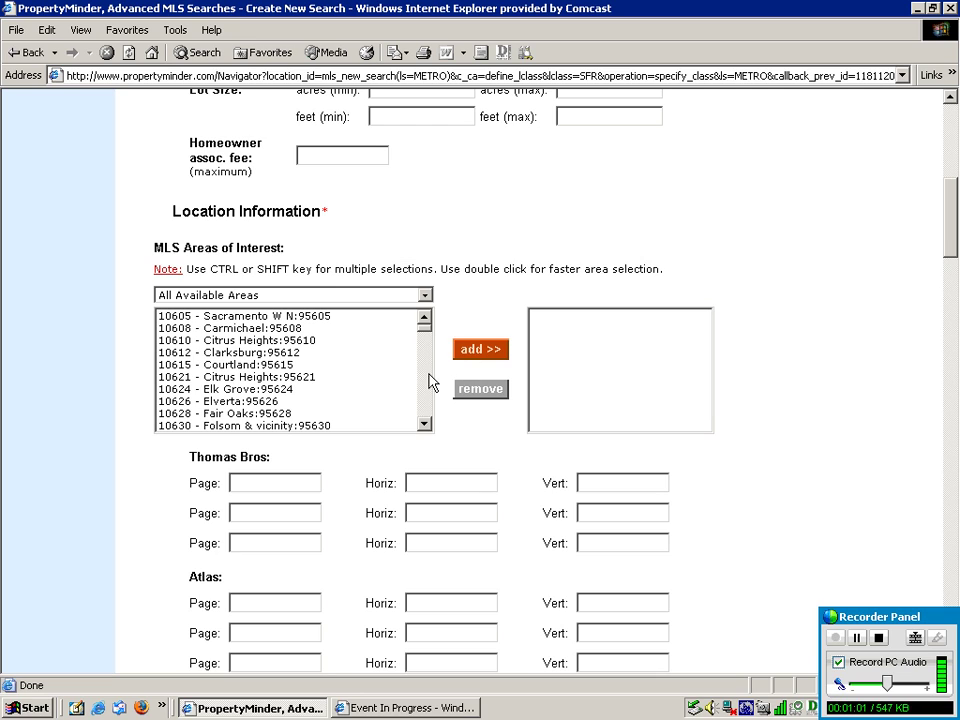
click(308, 426)
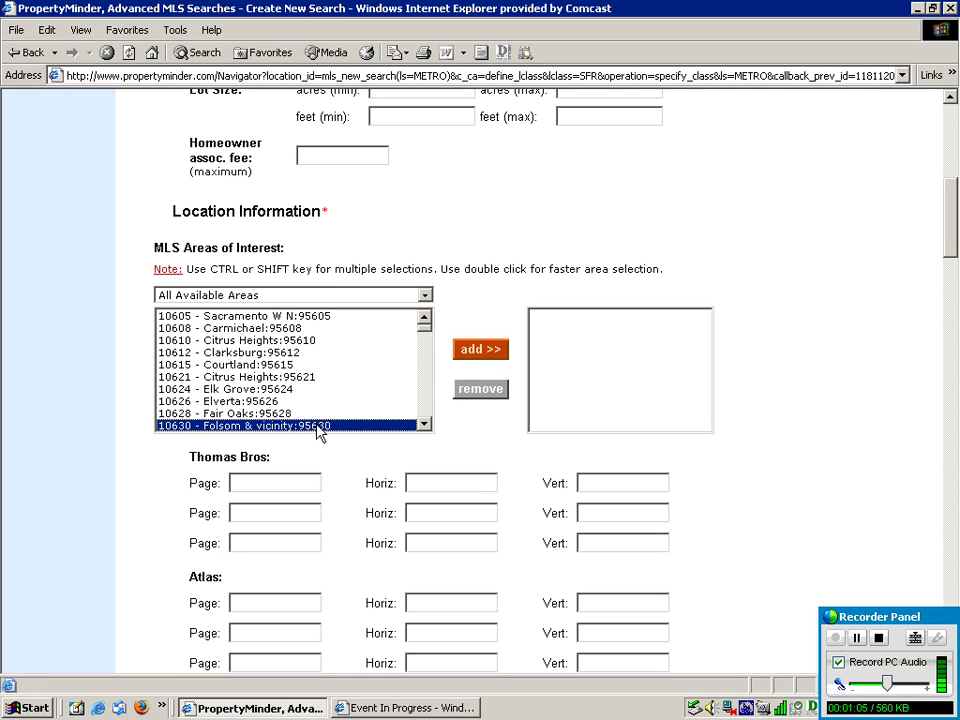
double_click(316, 424)
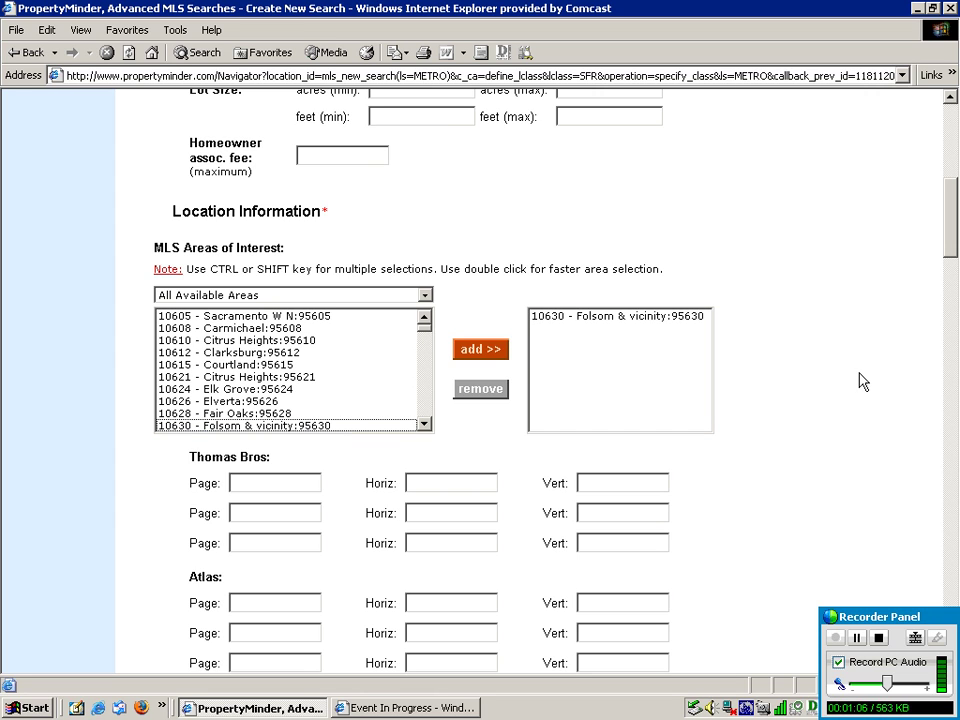
Examine the maximum distance choices offered for the proximity search from an address.
scroll(850, 376, down, 3)
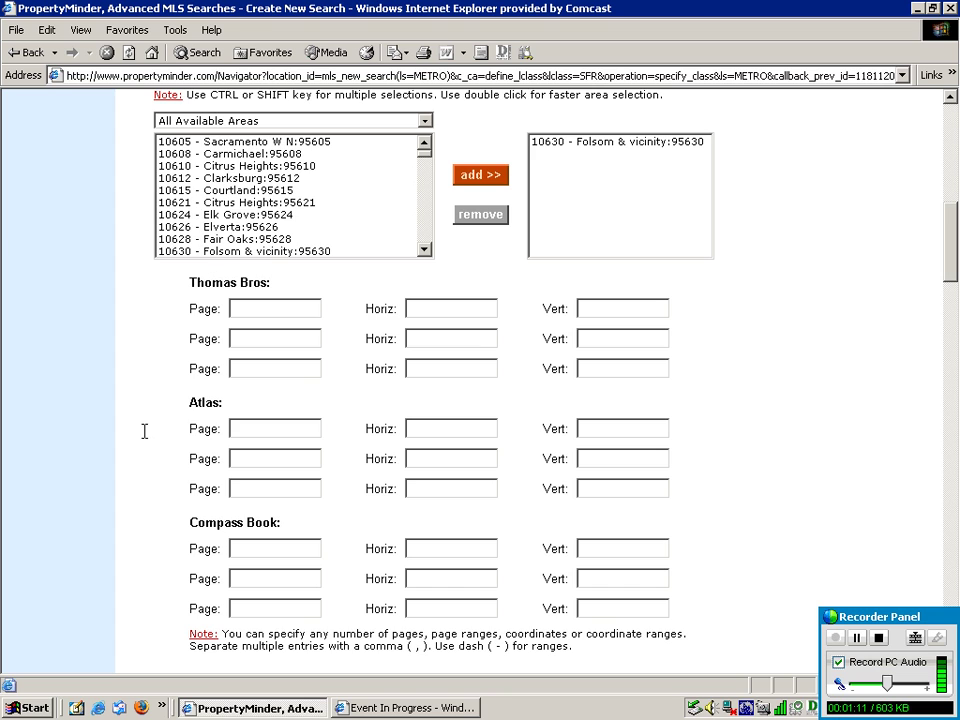
scroll(144, 440, down, 6)
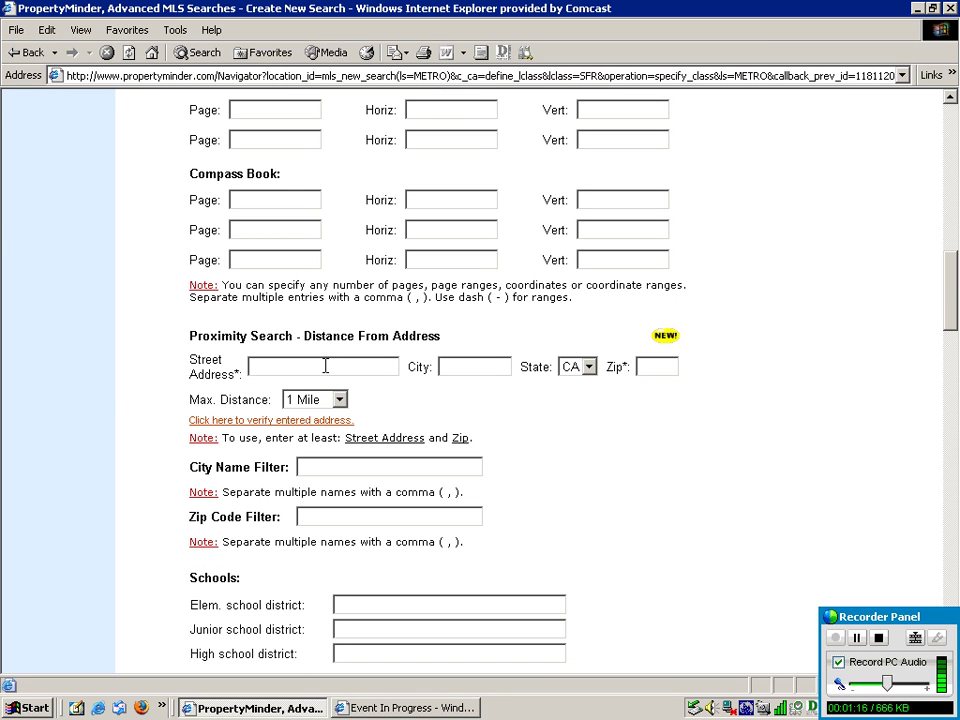
click(339, 399)
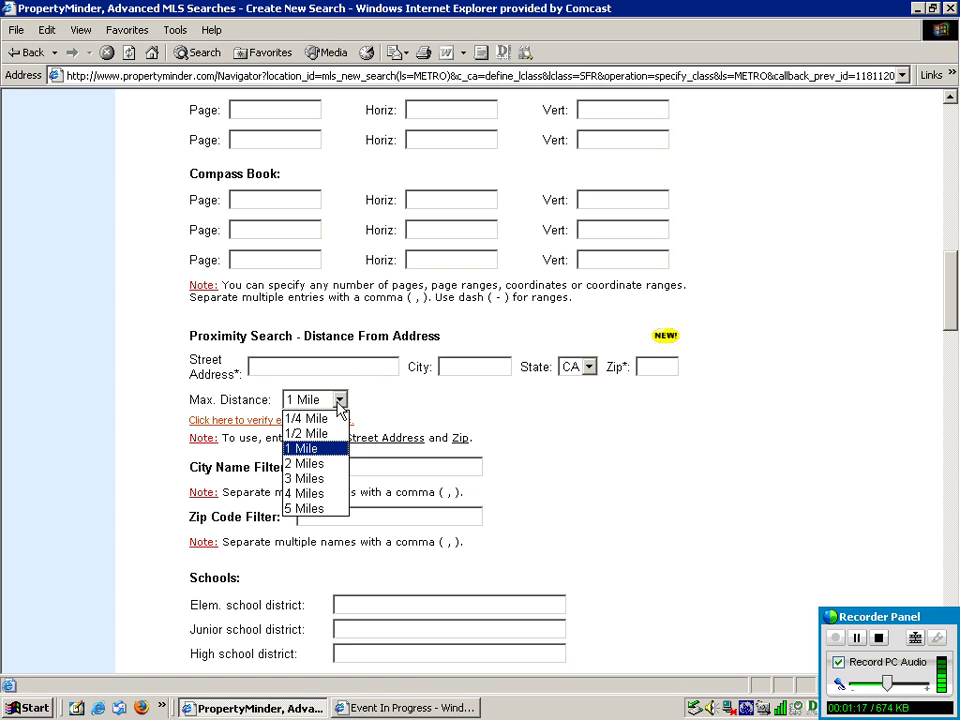
click(434, 414)
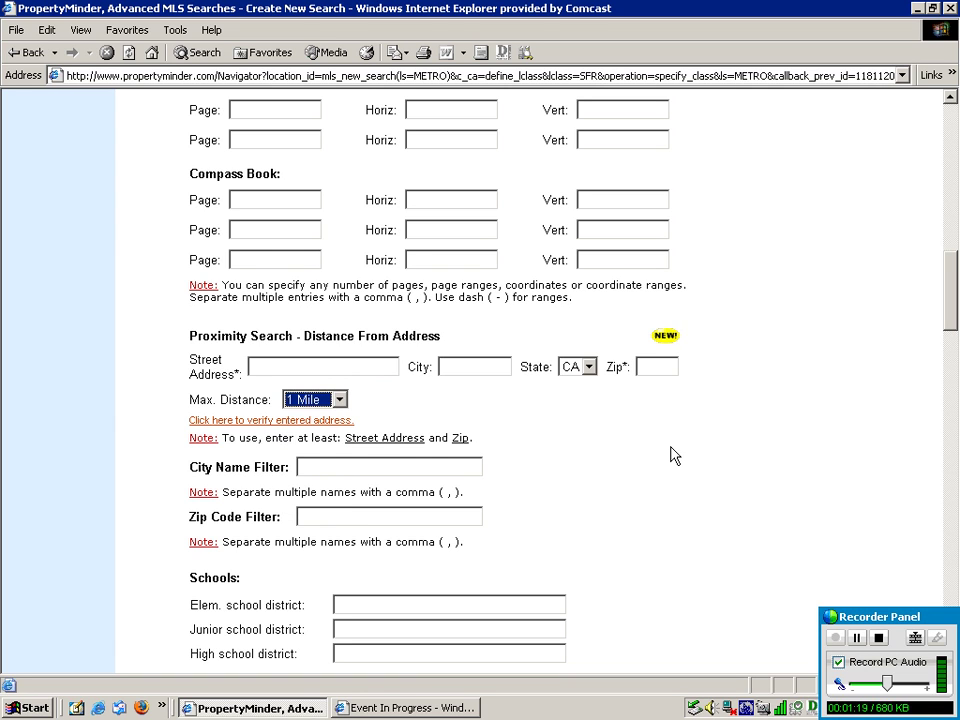
Restrict the property features to the 1 House on Lot subtype and a 2 Car Attached Garage.
scroll(671, 454, down, 5)
scroll(703, 443, down, 8)
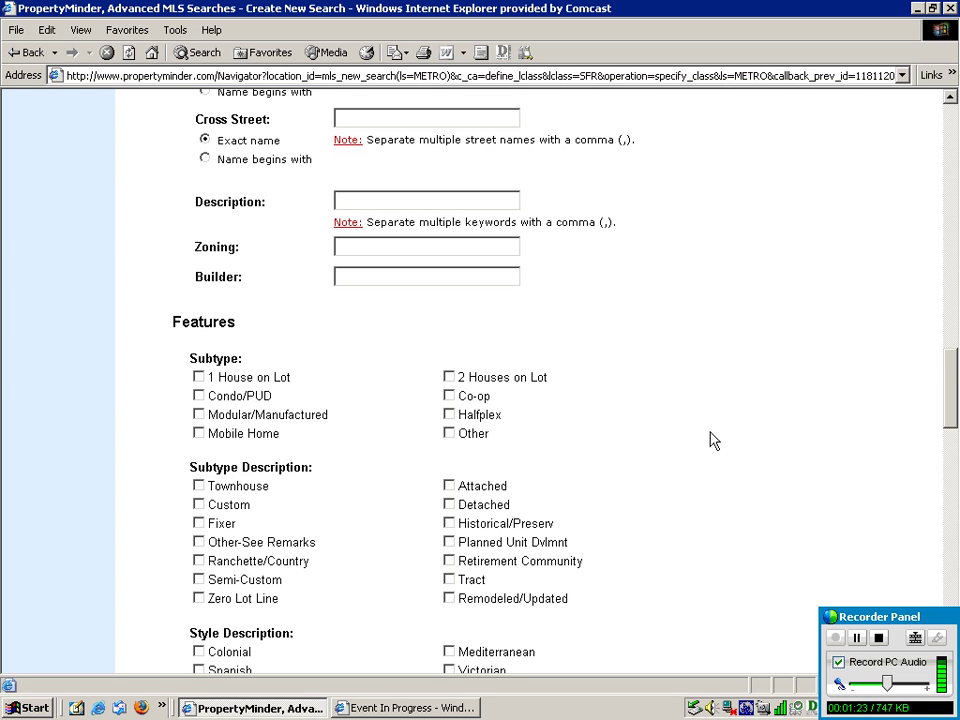
click(199, 377)
scroll(105, 396, down, 5)
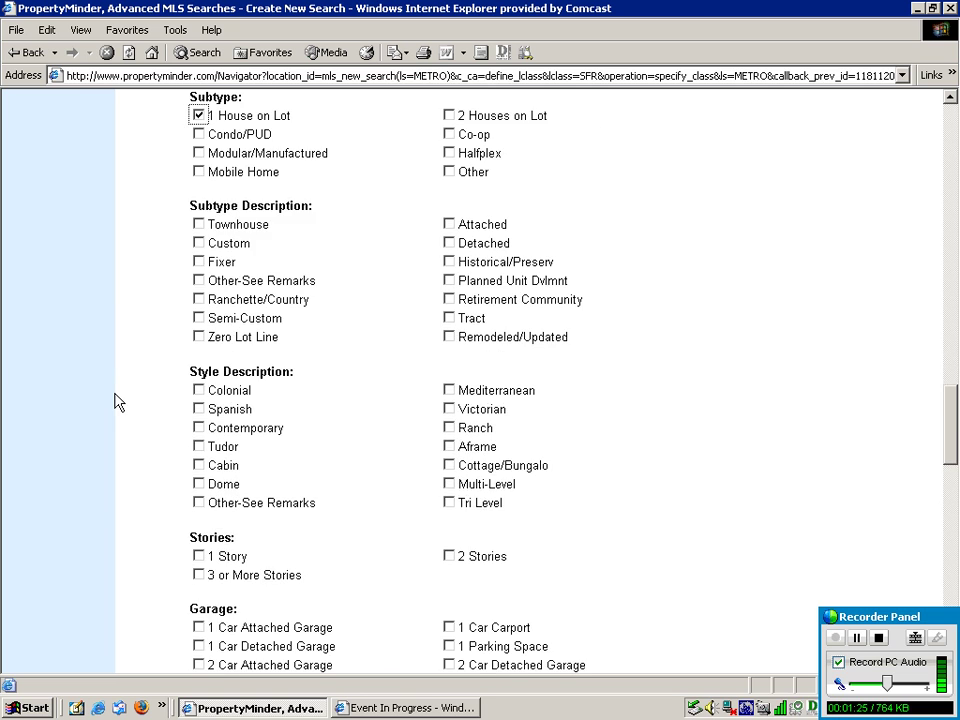
scroll(118, 401, down, 5)
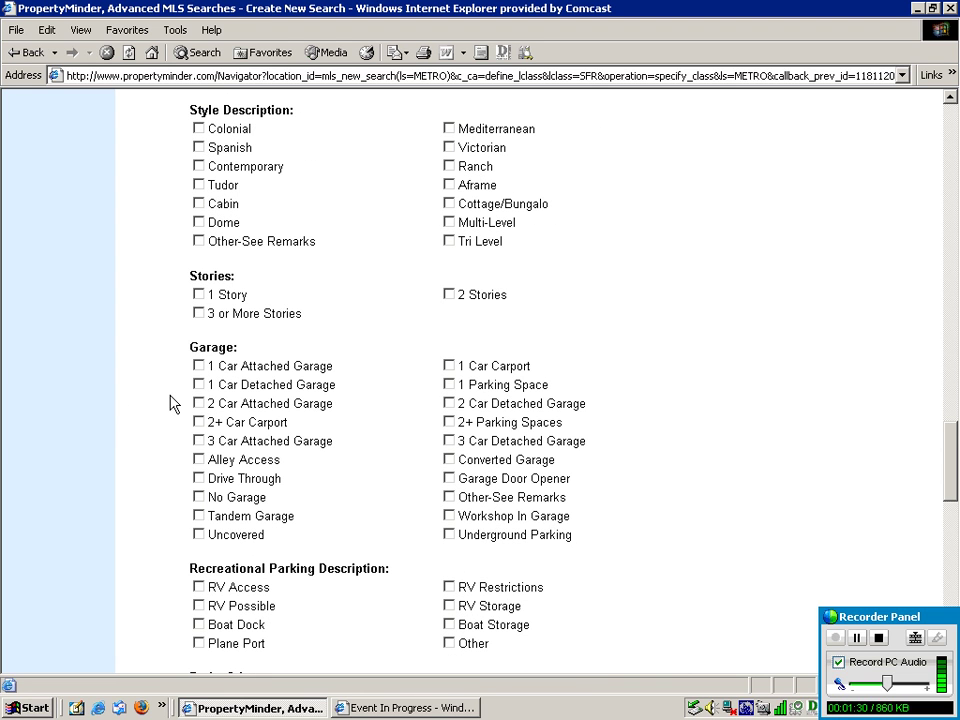
click(198, 403)
Require 1 Fireplace and a pool in the property features.
scroll(196, 440, down, 5)
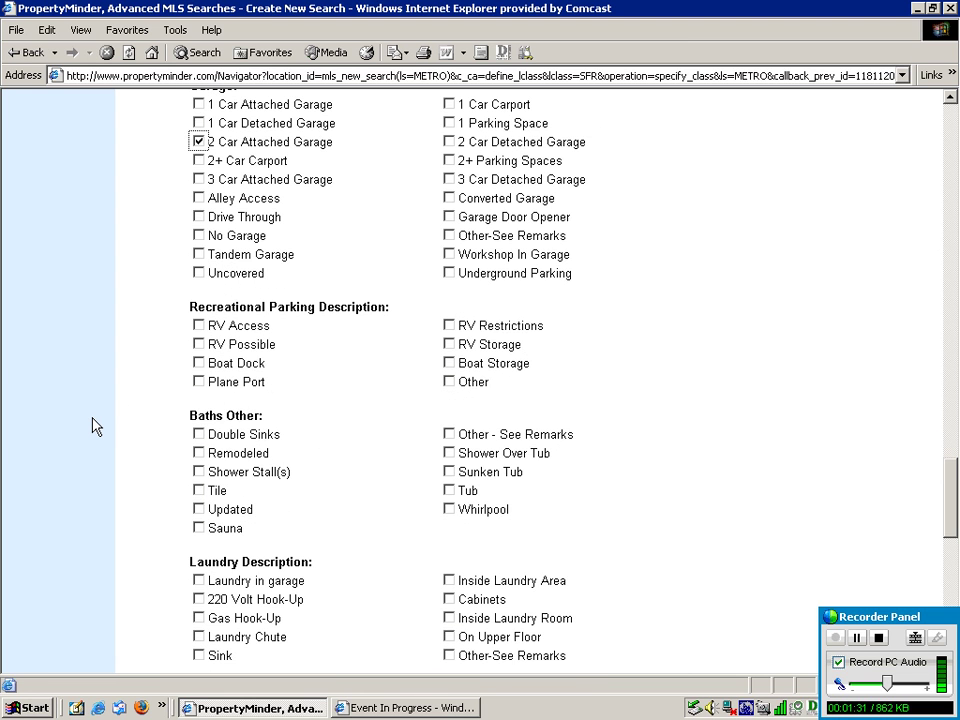
scroll(92, 426, down, 7)
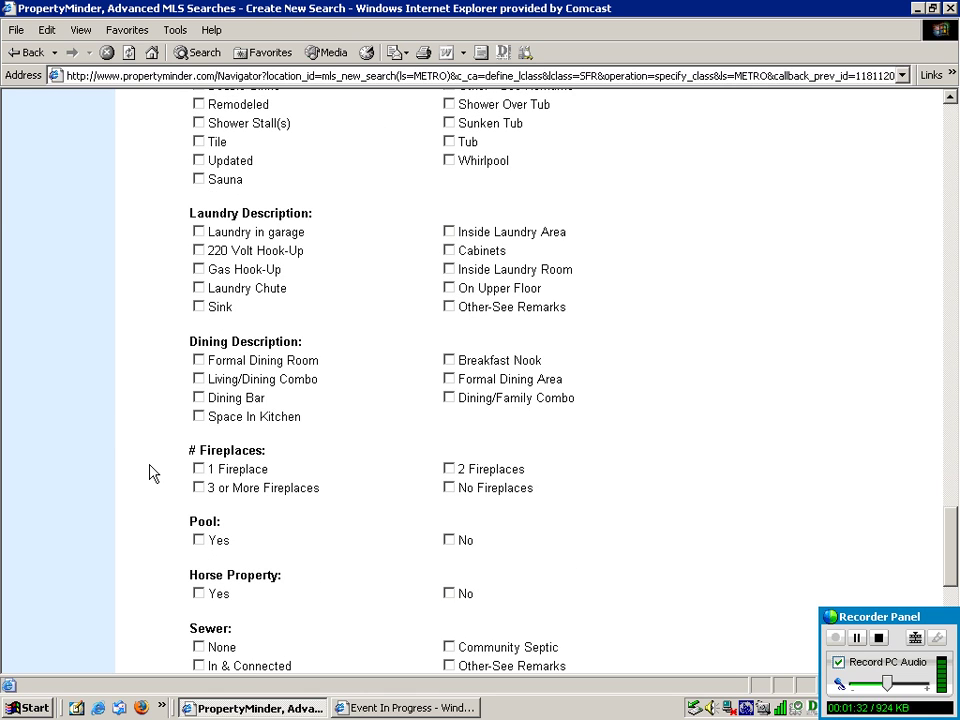
click(198, 469)
click(198, 540)
Review the Exclude Listings section without choosing an exclusion, and save the search.
scroll(156, 444, down, 5)
scroll(156, 444, down, 3)
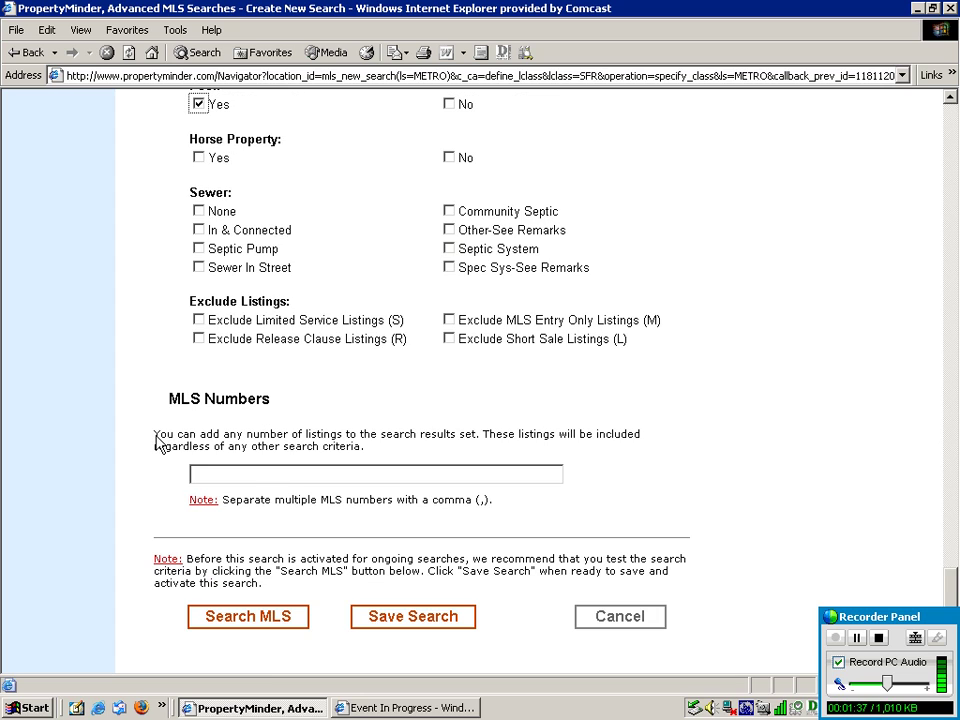
drag(262, 305, 188, 302)
scroll(600, 470, down, 2)
click(413, 540)
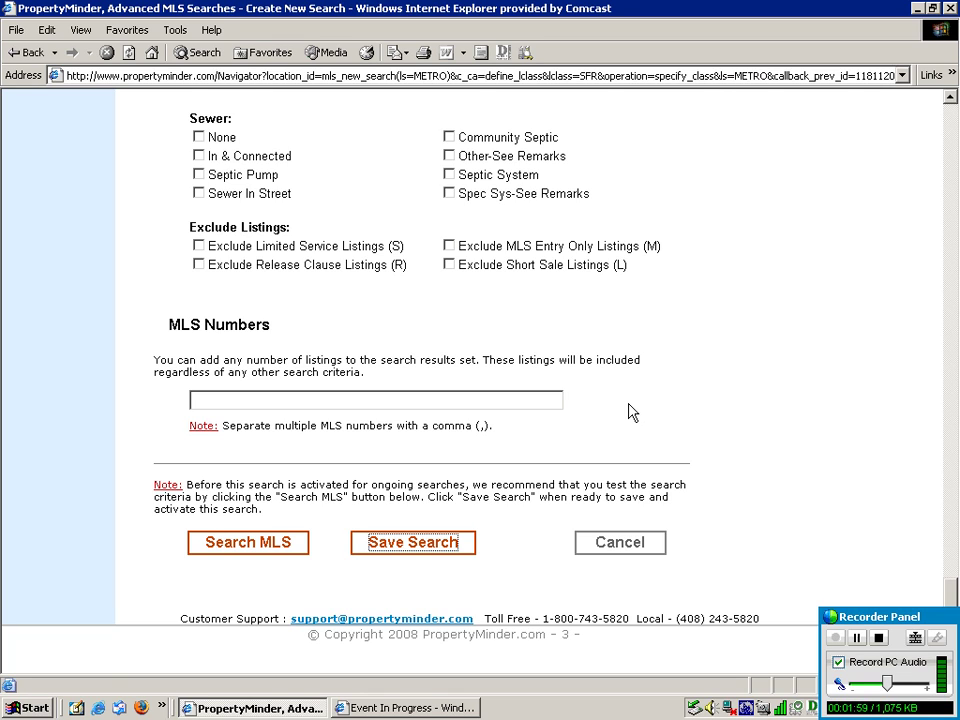
click(396, 545)
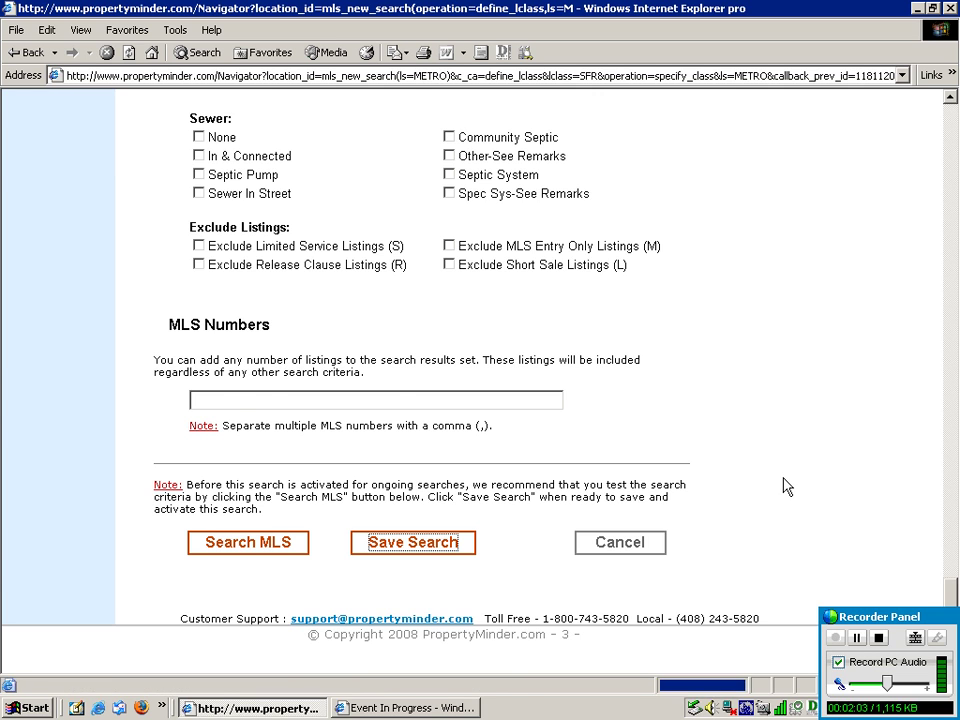
Assign the new search to the client's existing contact entry and continue to the schedule setup.
scroll(538, 428, down, 10)
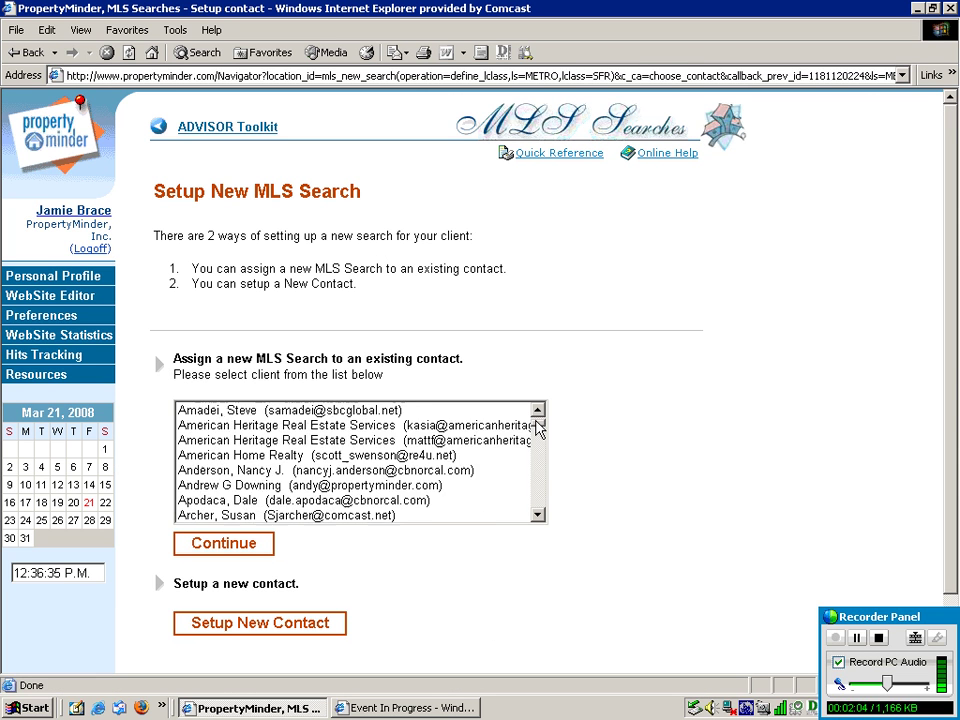
scroll(538, 428, down, 20)
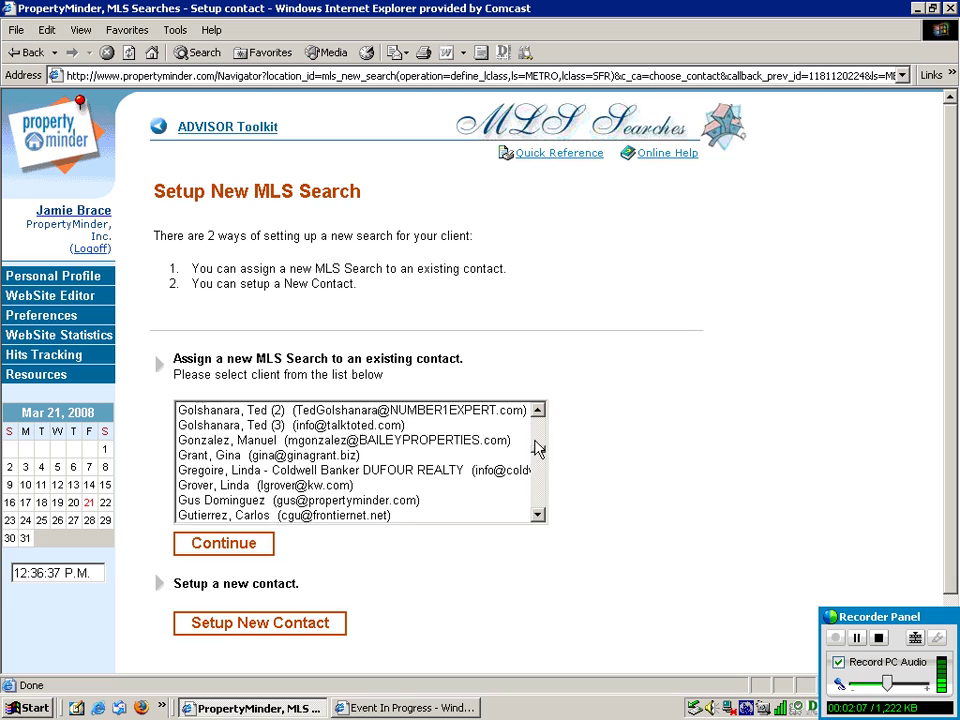
scroll(540, 460, down, 6)
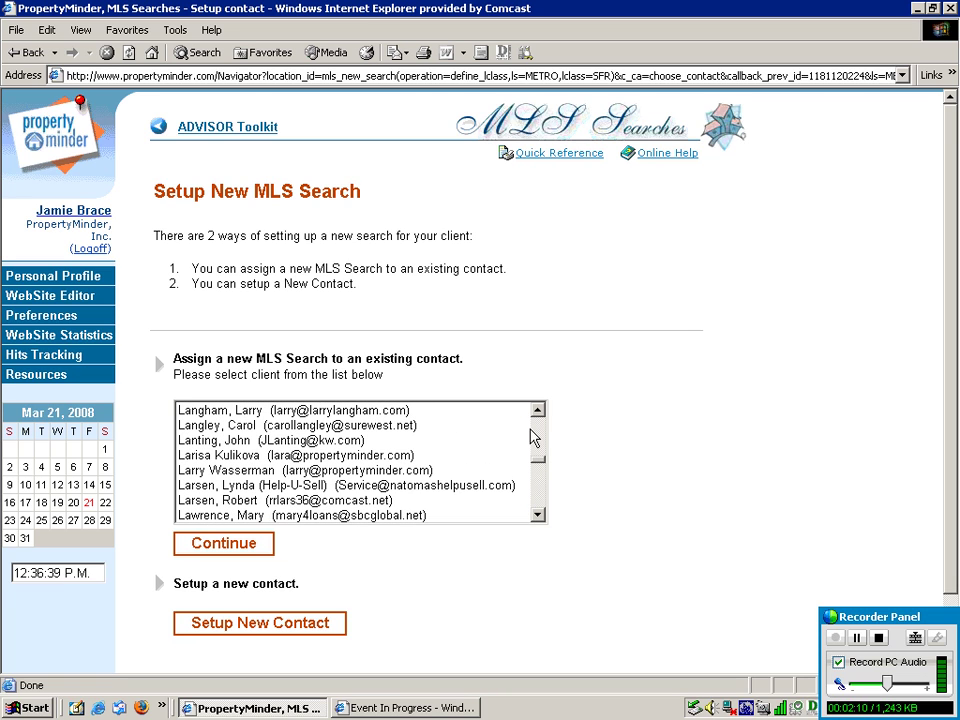
scroll(541, 420, up, 3)
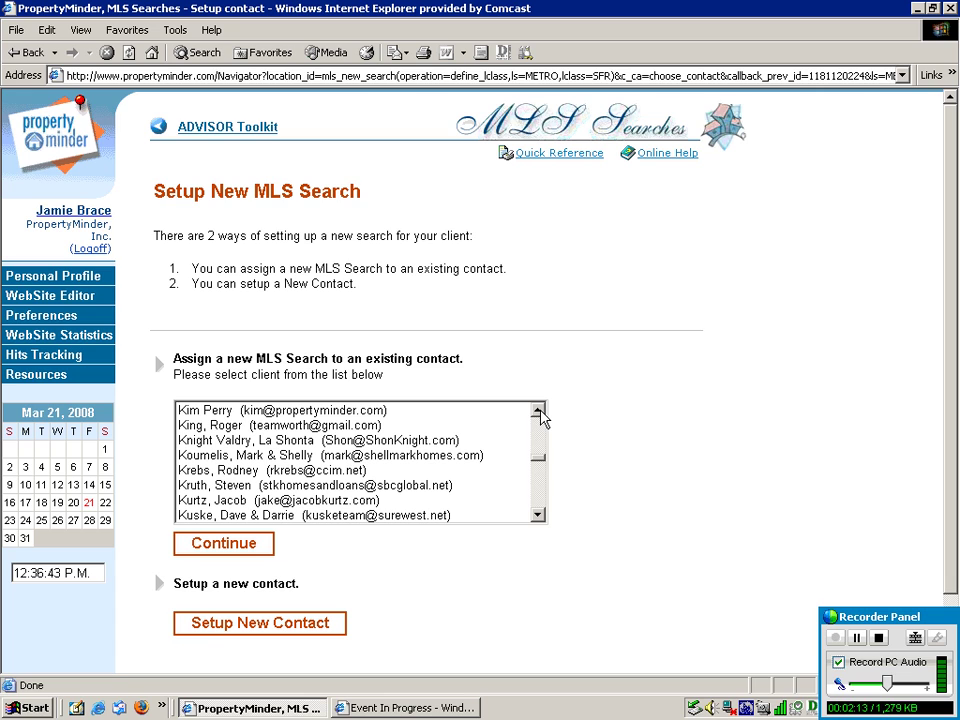
click(238, 490)
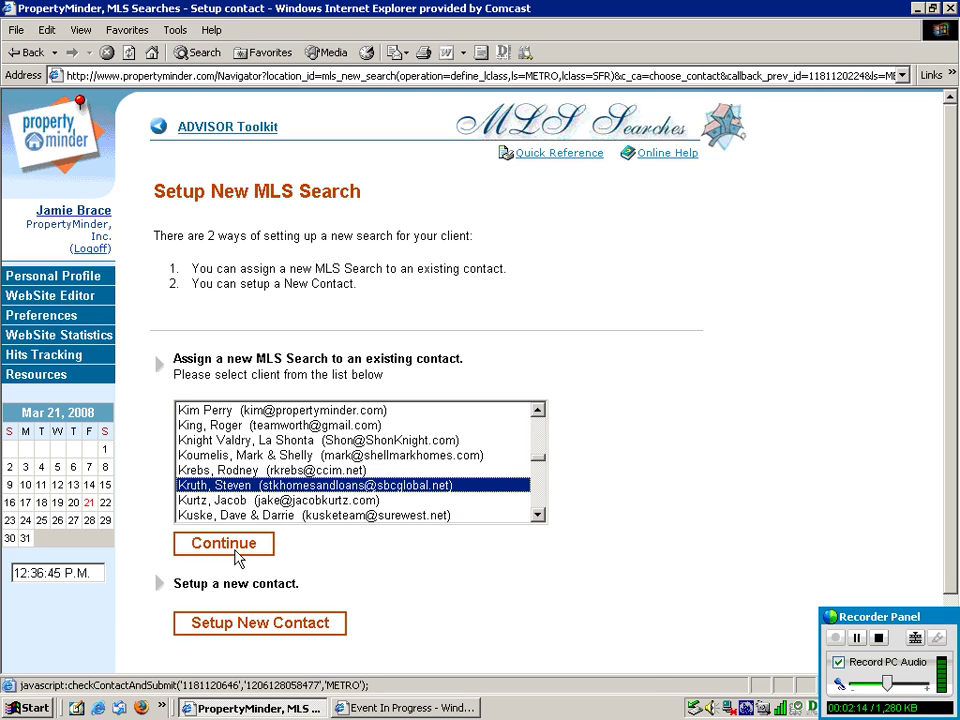
click(233, 553)
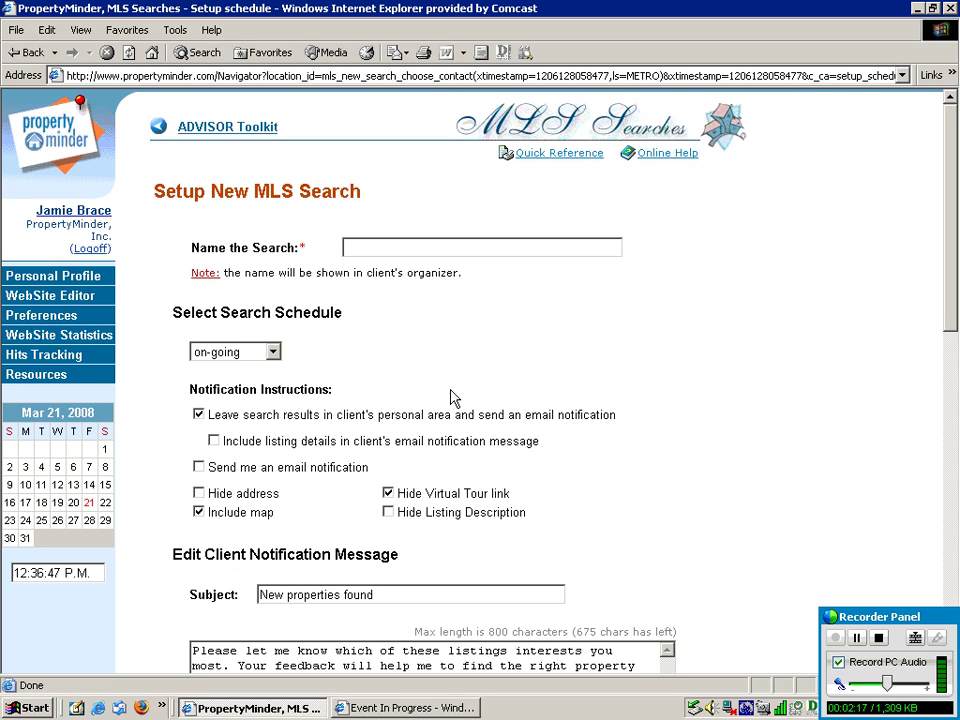
Name the new search with the client's first name in possessive form followed by "Folsom".
text(Stev)
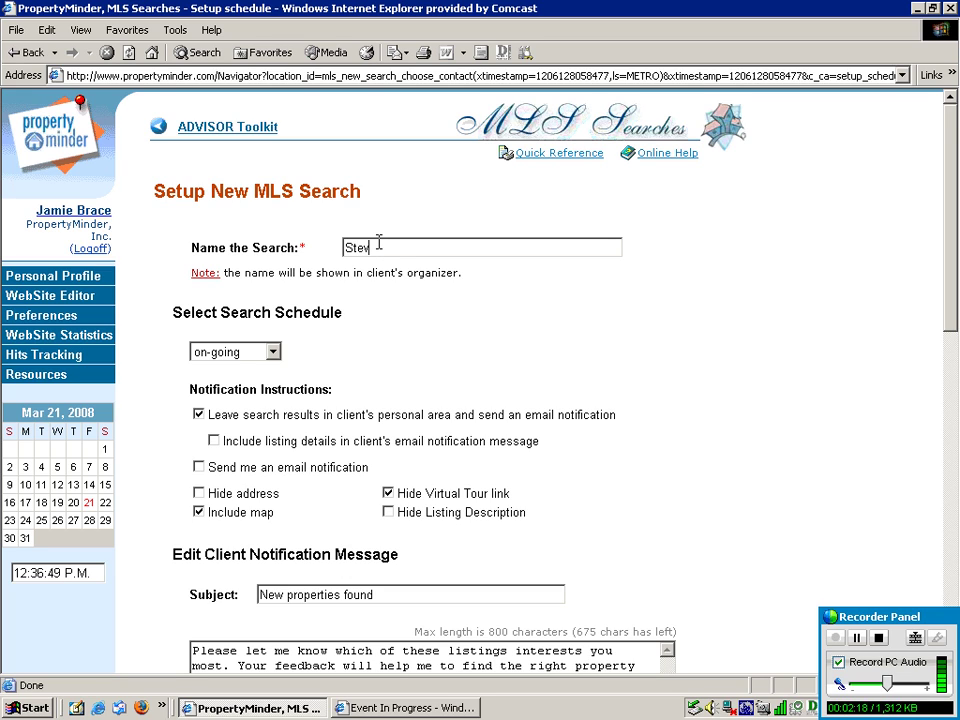
text(e's Fol)
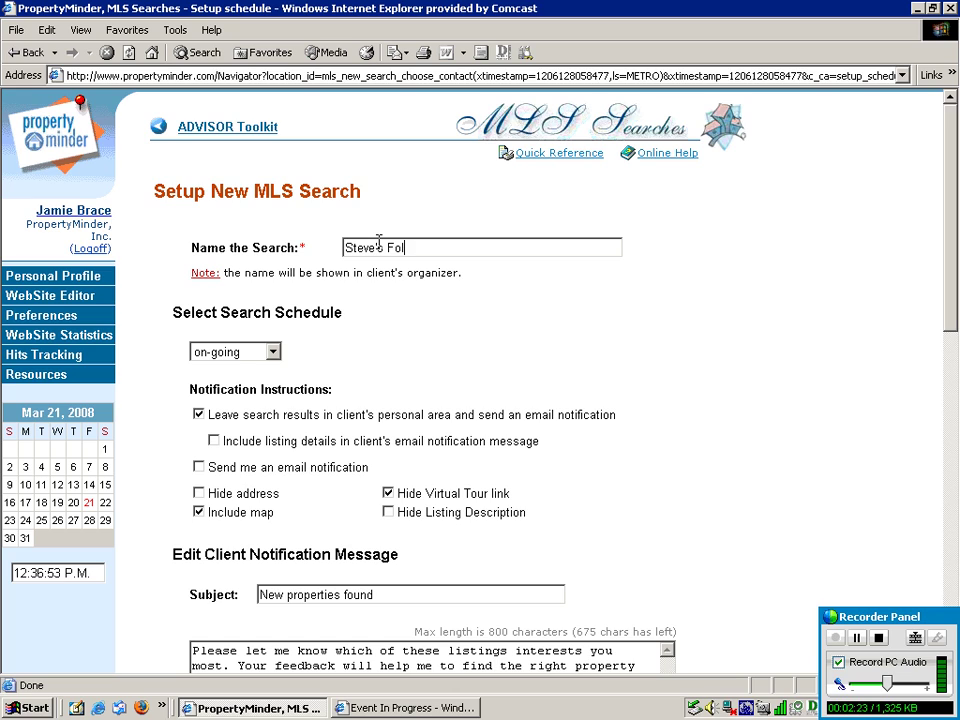
text(som)
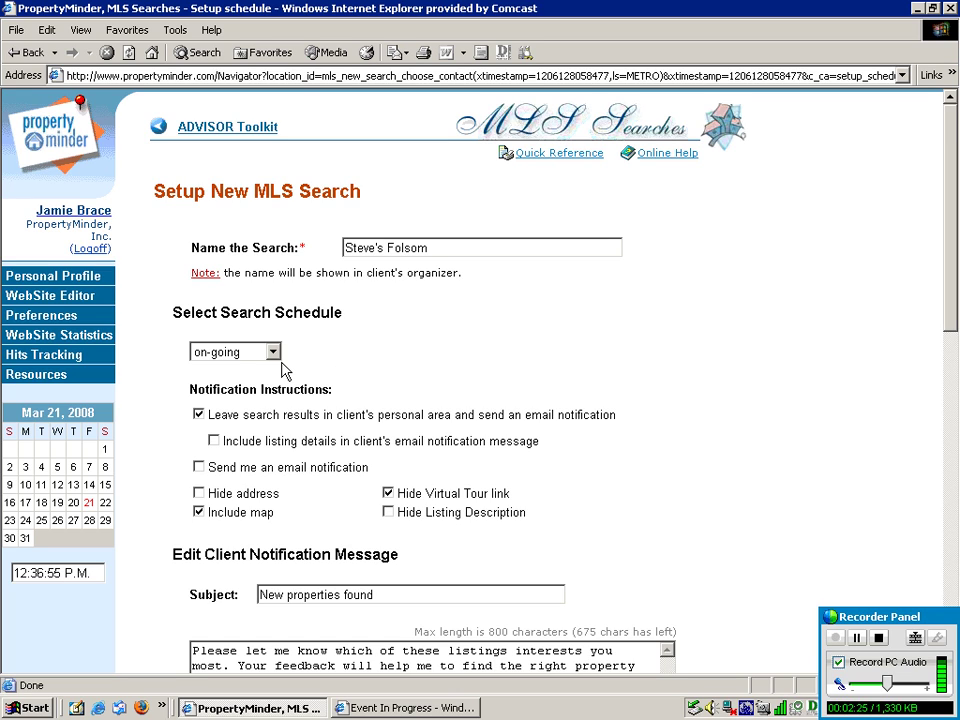
Review the search schedule frequency options and keep the on-going schedule.
click(274, 354)
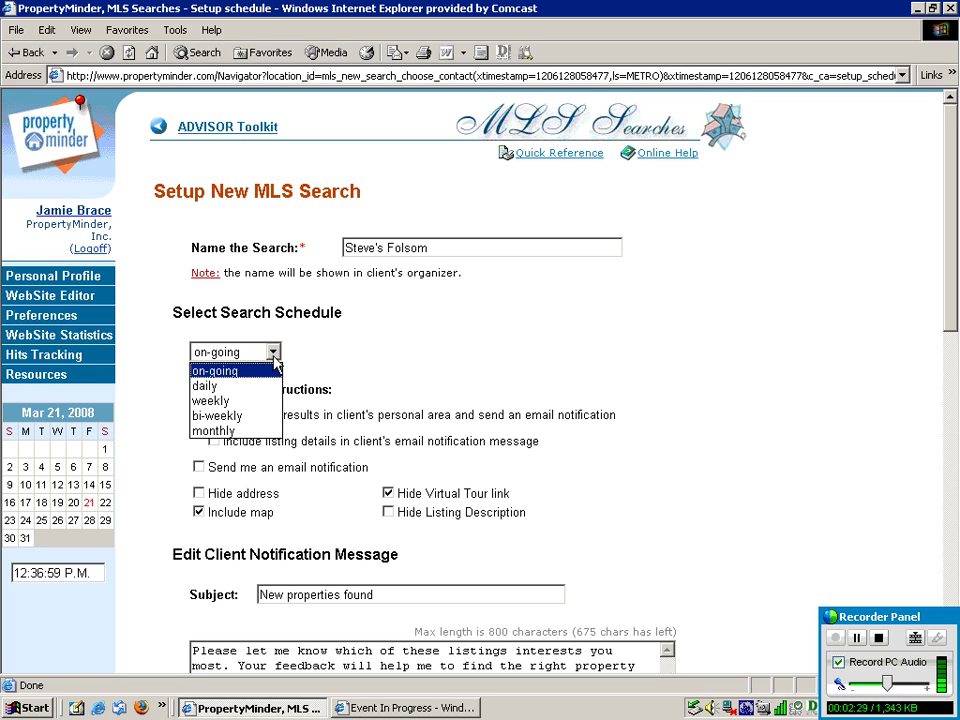
click(274, 356)
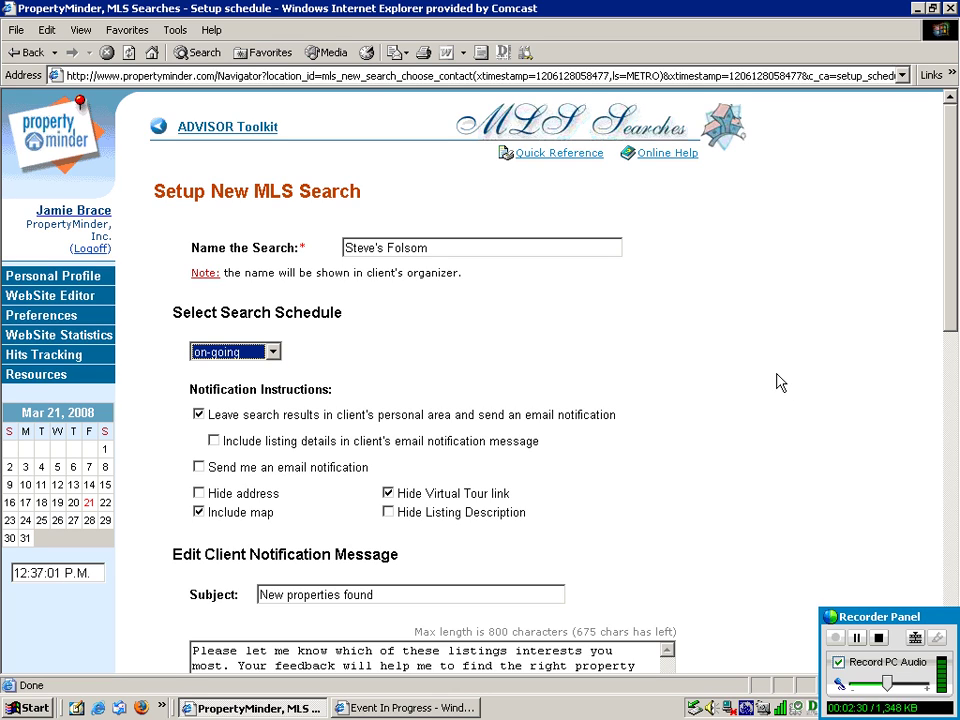
key(Down)
key(Up)
click(769, 383)
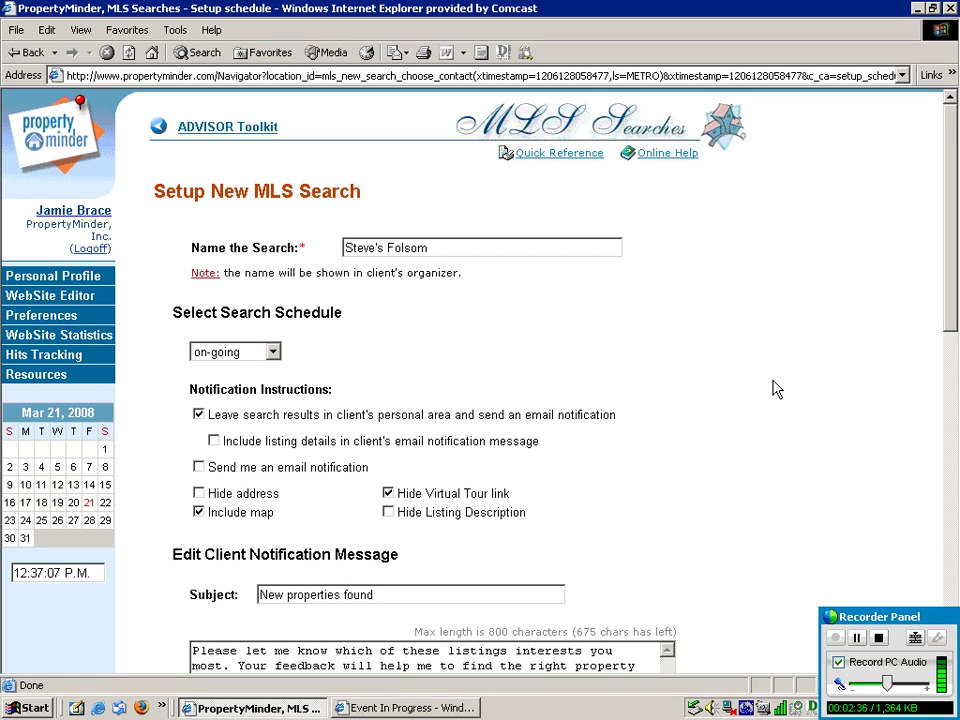
Review the default client notification message and listing price change notification settings, and activate the search.
scroll(776, 388, down, 5)
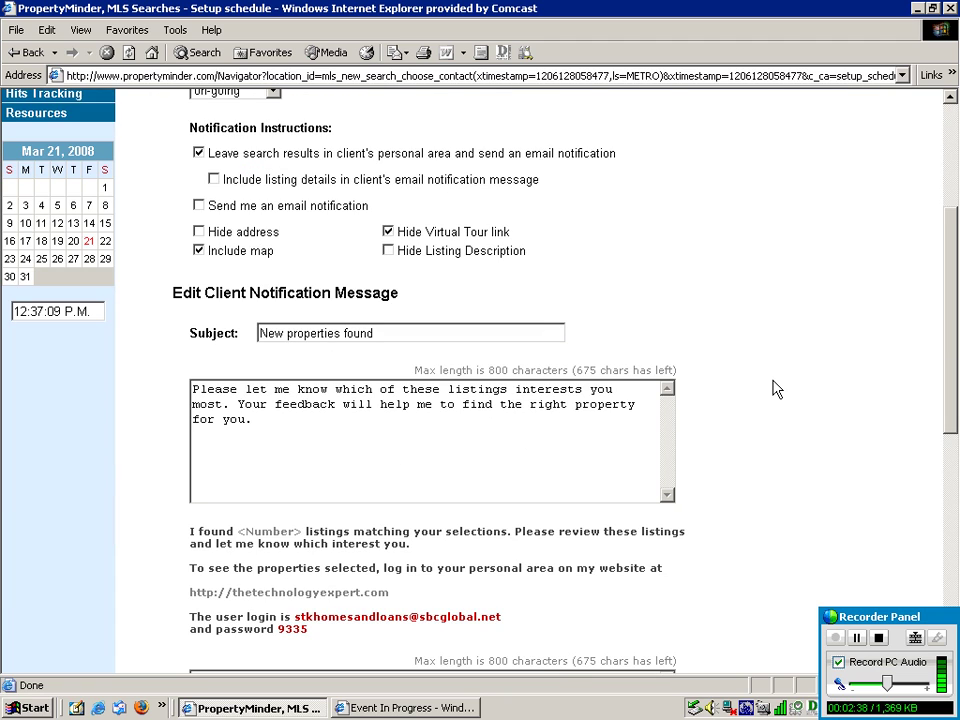
scroll(776, 380, down, 2)
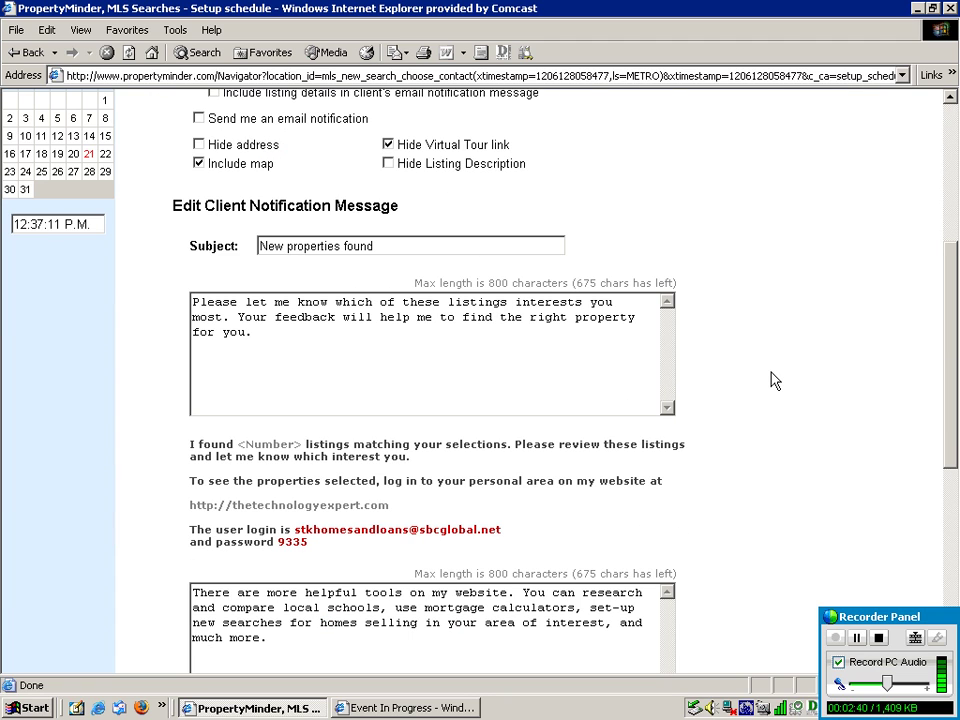
scroll(776, 376, down, 2)
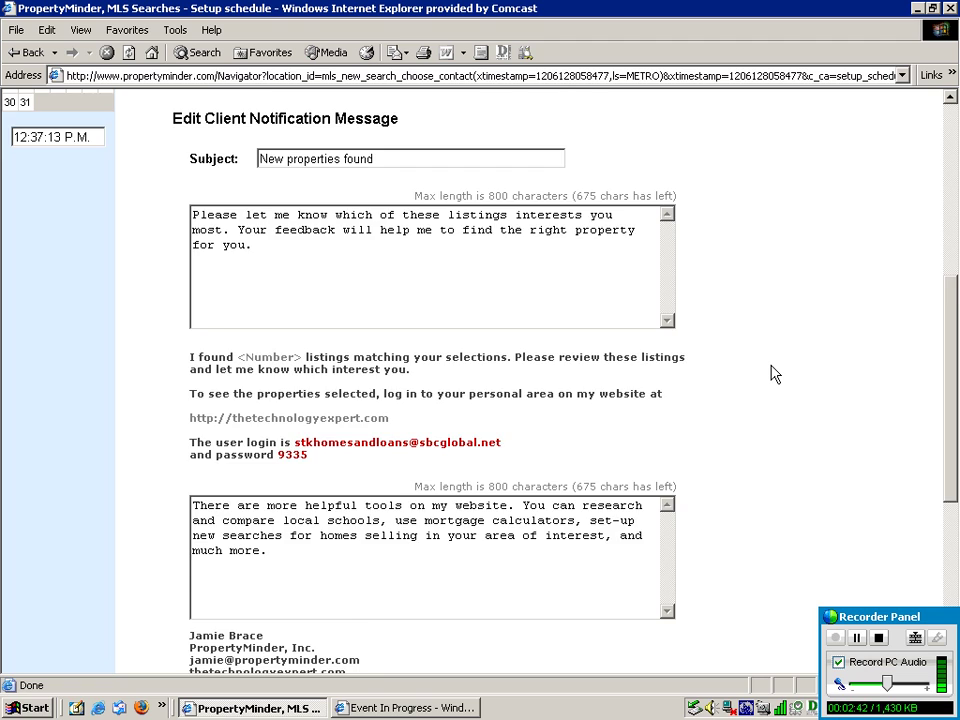
scroll(776, 376, down, 8)
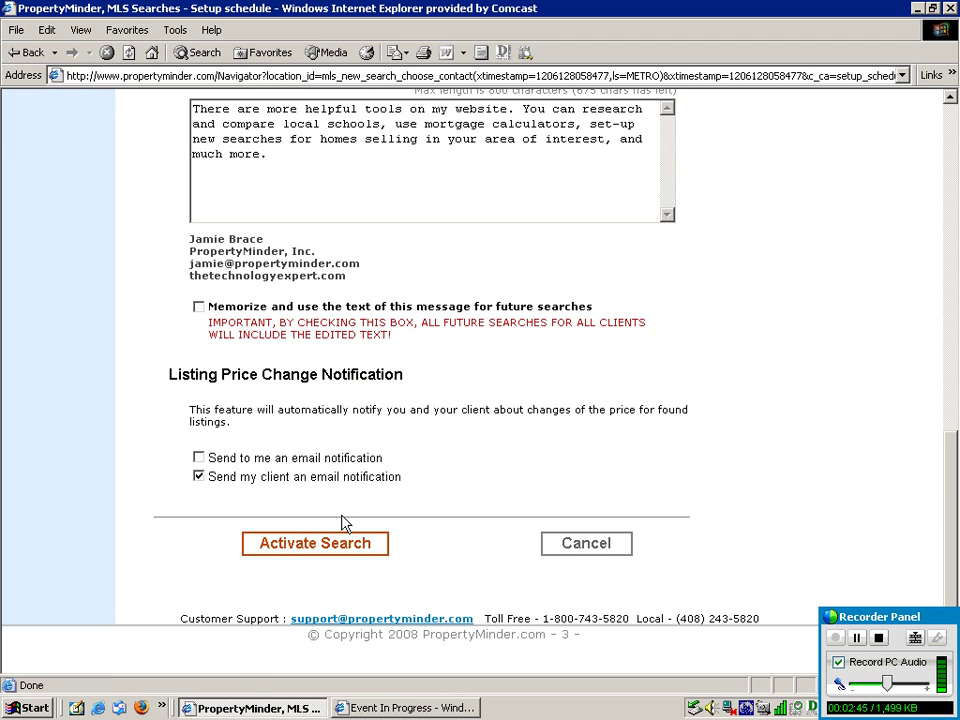
click(305, 552)
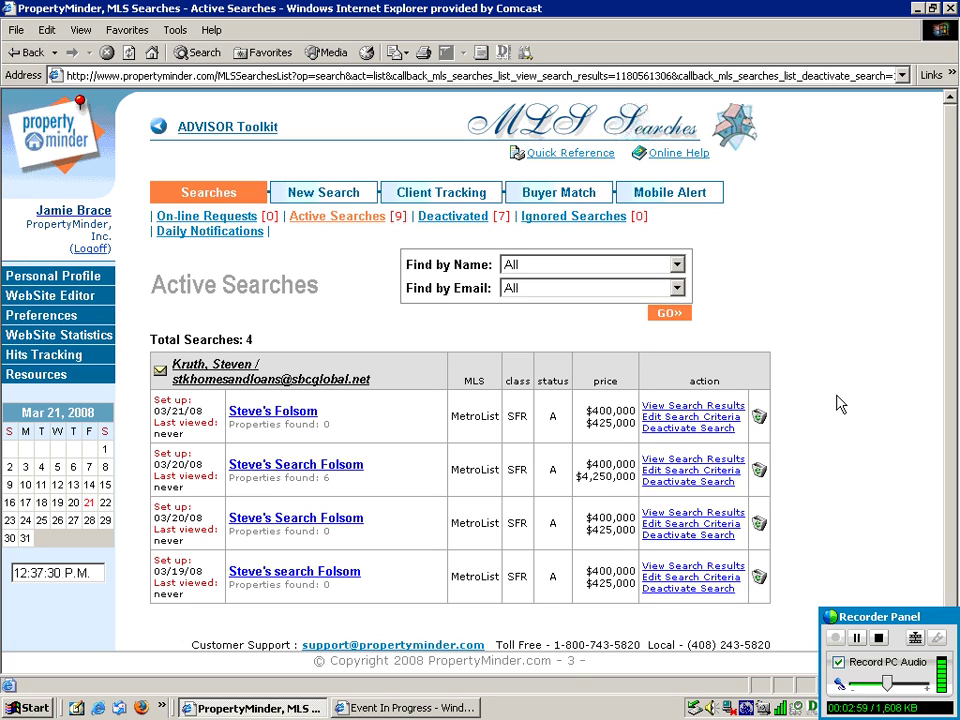
Highlight the toll-free customer support number in the footer of the Active Searches page.
scroll(845, 403, down, 1)
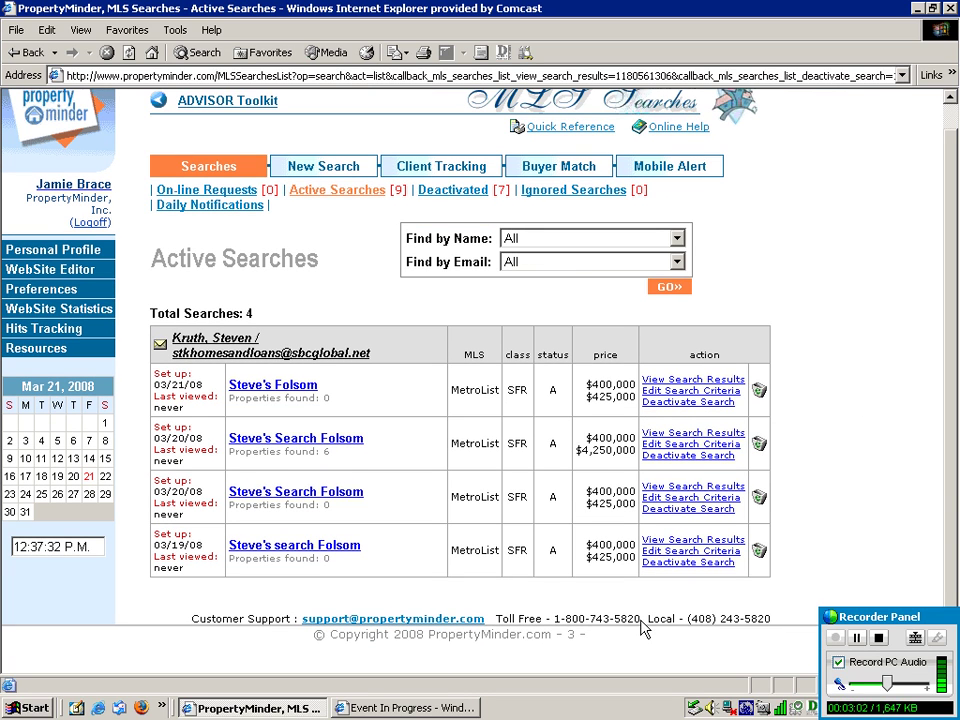
drag(639, 618, 523, 618)
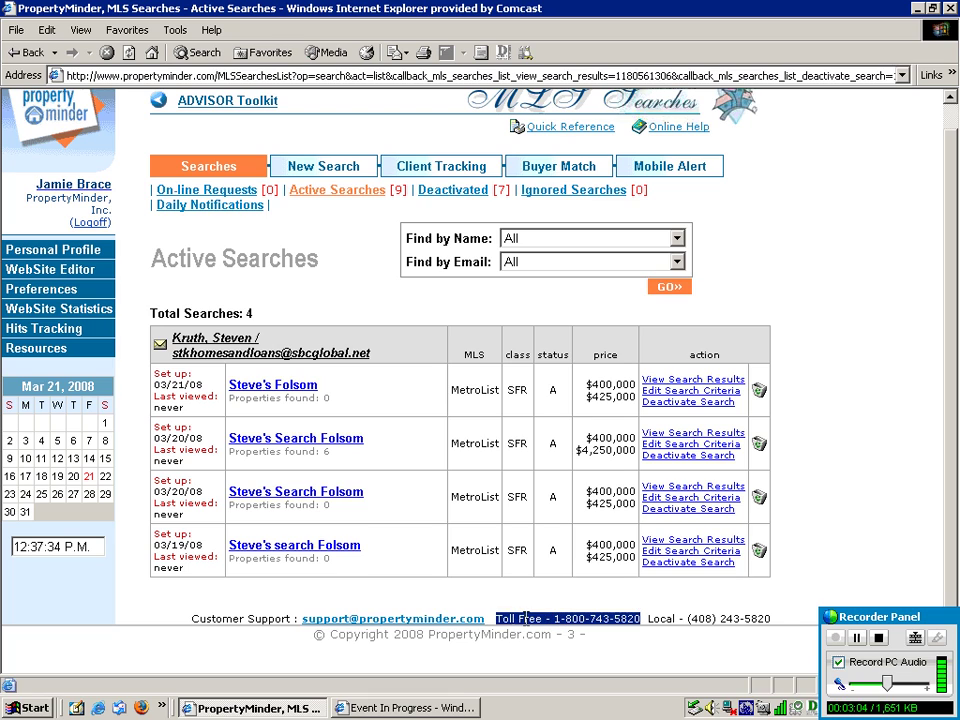